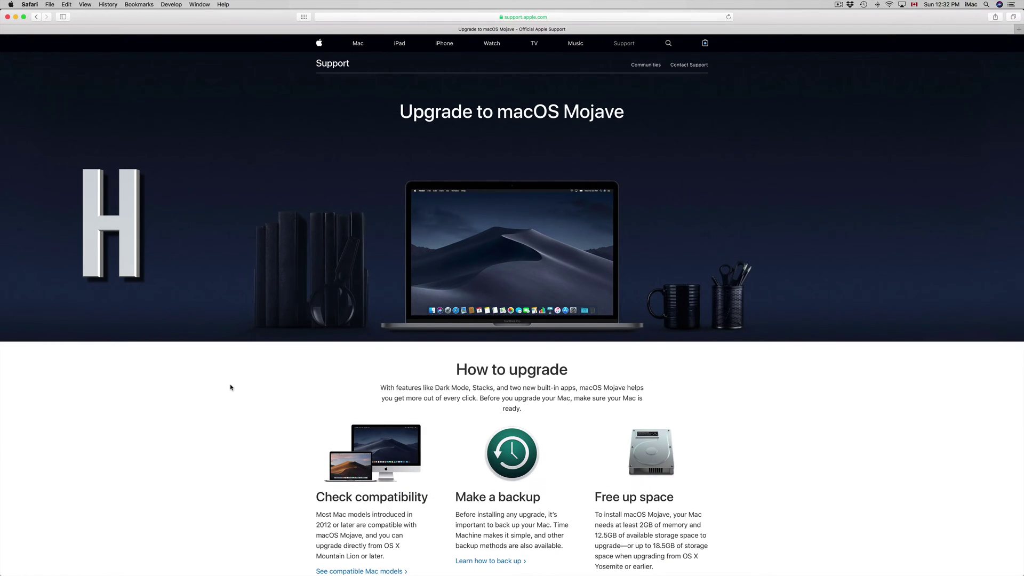
- Scroll to the How to upgrade compatibility, backup and free-space checks, then reveal the Dock
scroll(230, 388, down, 3)
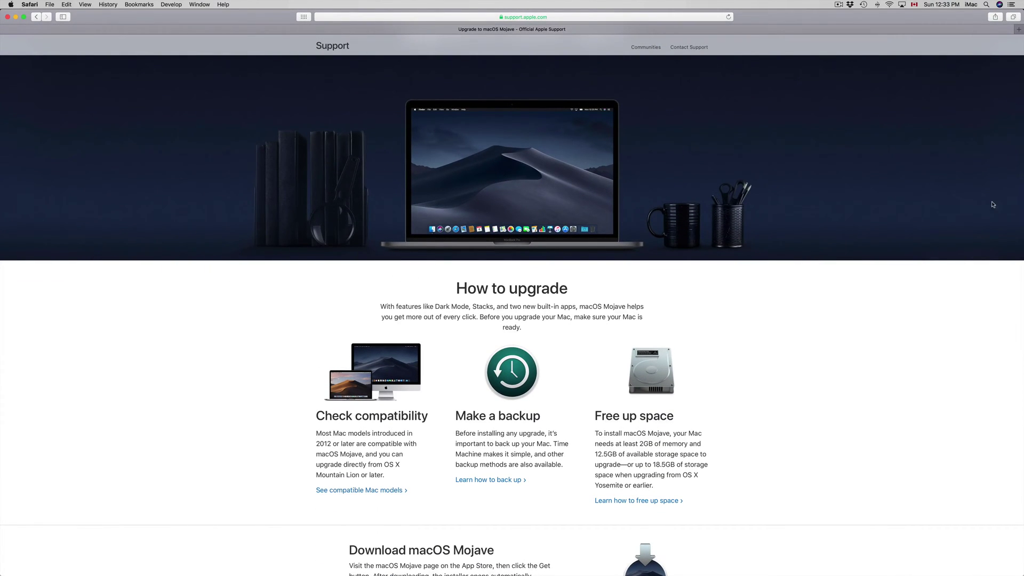
mouse_move(684, 563)
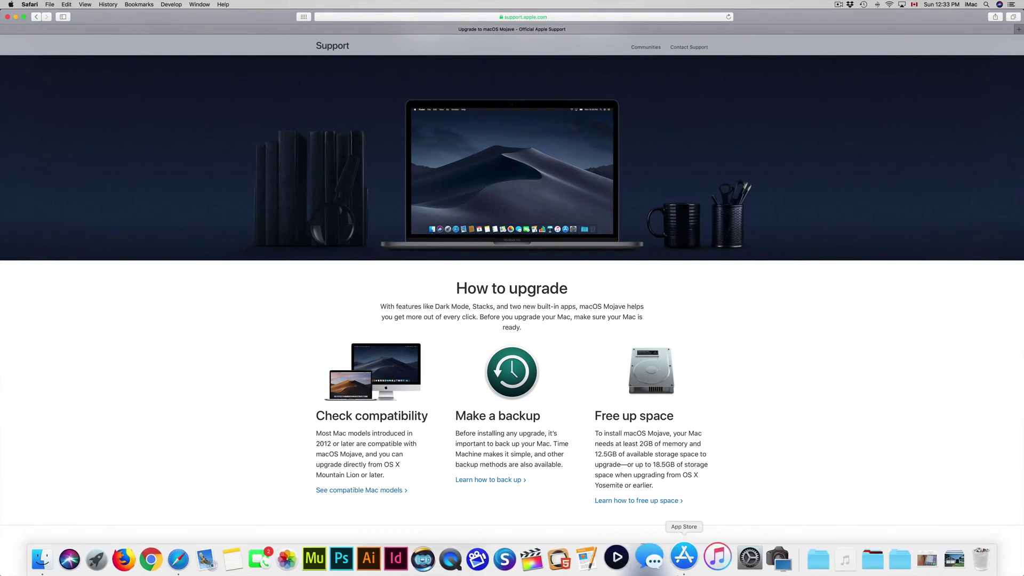
click(740, 564)
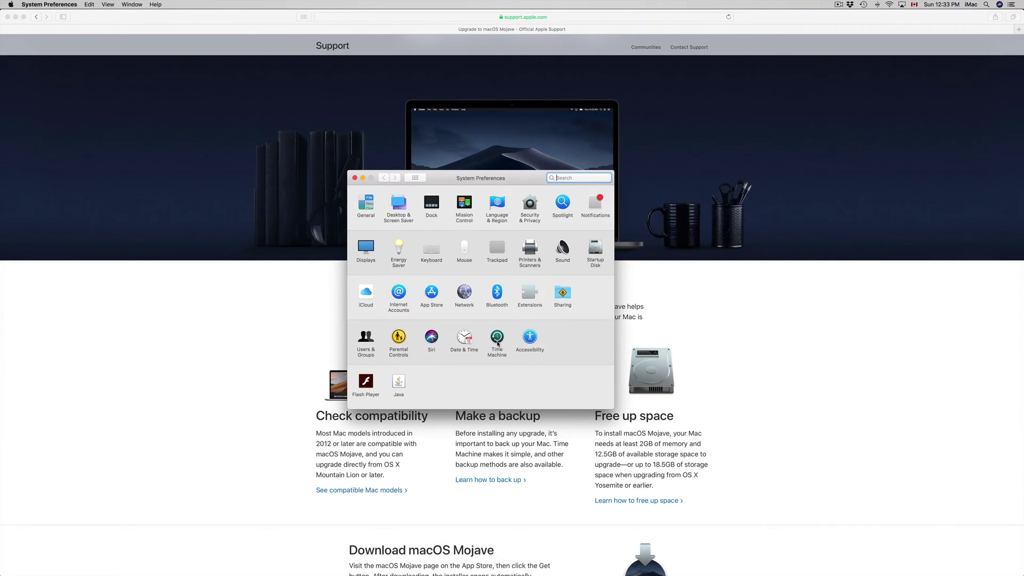
click(498, 337)
drag(485, 185, 442, 149)
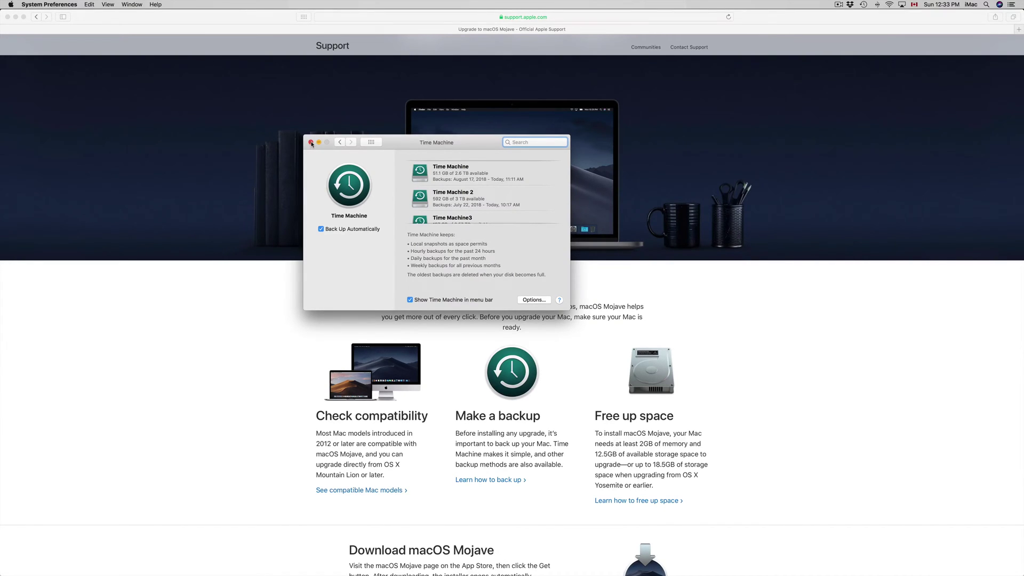
- Close the backup settings, review the 12.5GB storage requirement further down, and open the Apple menu
click(312, 143)
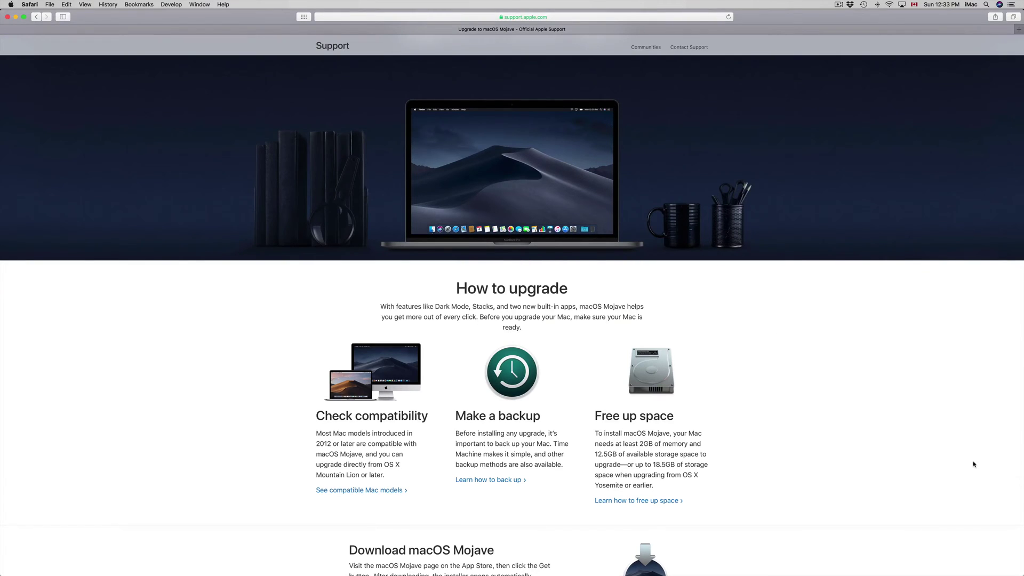
scroll(787, 414, down, 2)
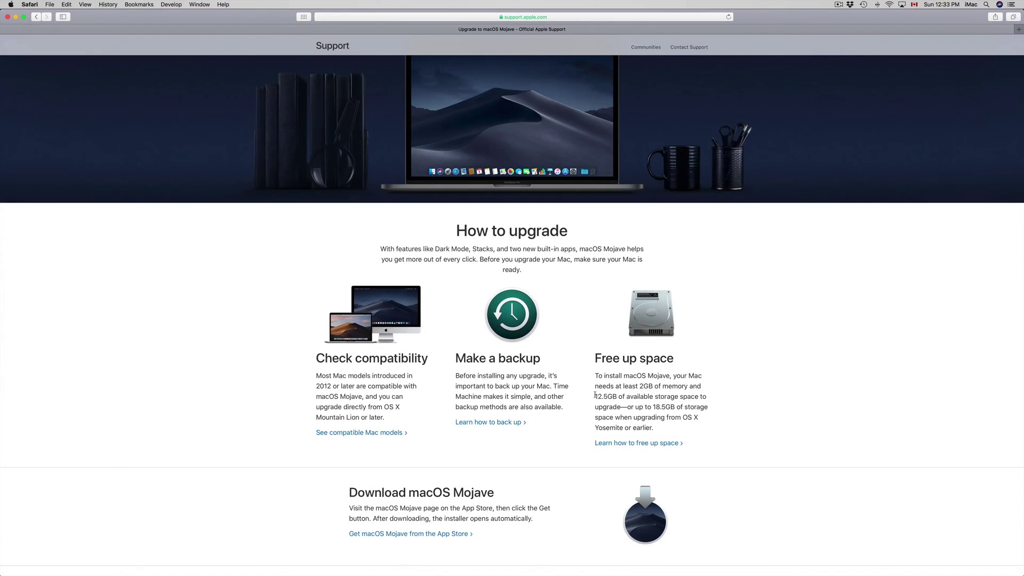
drag(595, 395, 641, 396)
scroll(641, 396, down, 3)
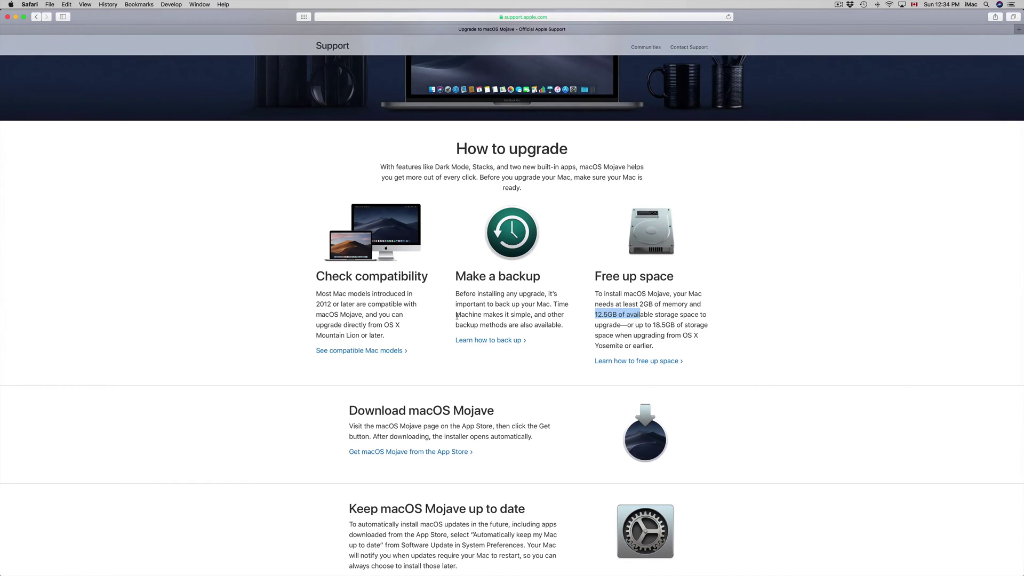
click(292, 369)
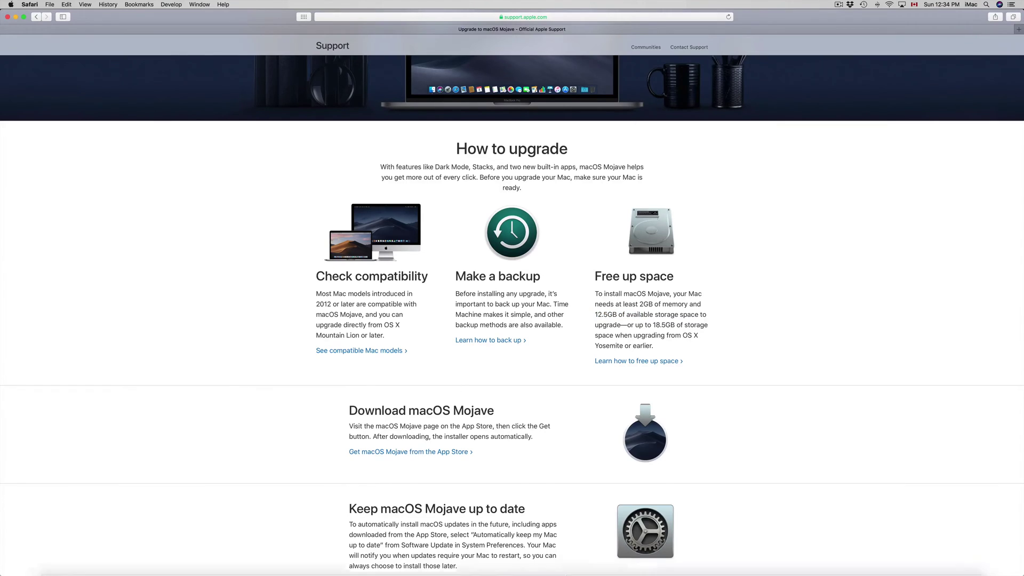
mouse_move(661, 568)
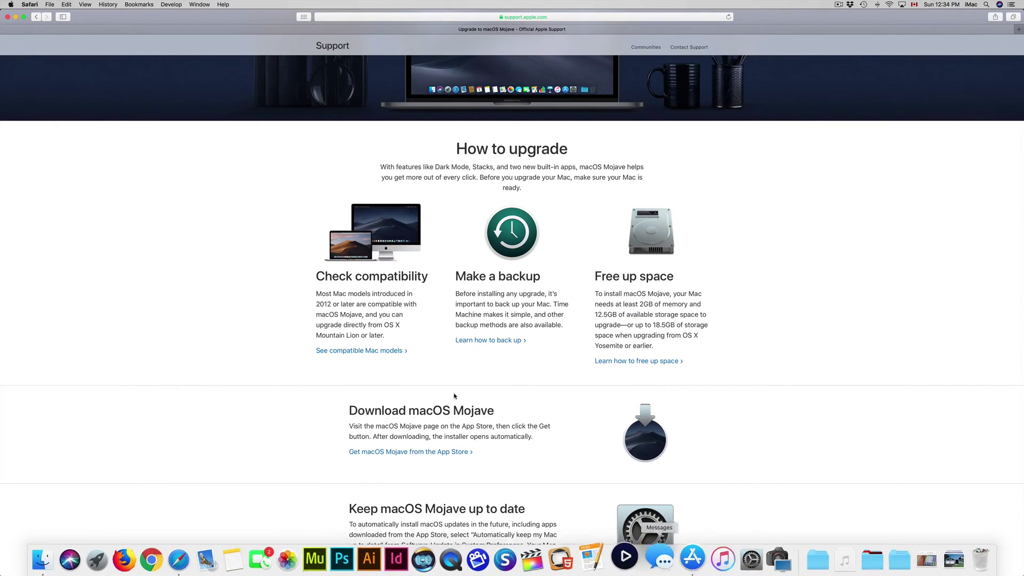
click(11, 5)
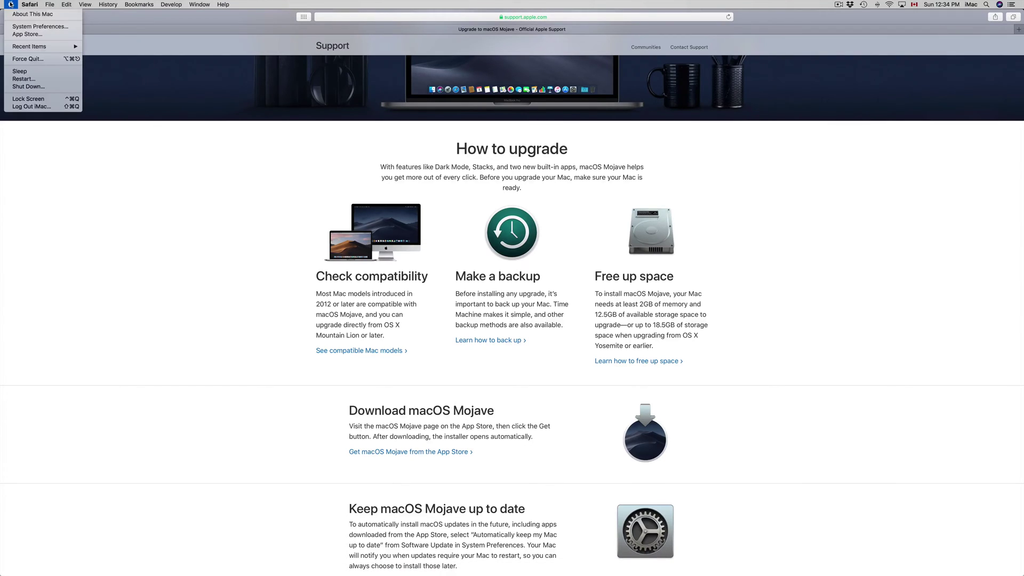
- Launch the App Store from the Apple menu and search for 'mojave', choosing the macos mojave suggestion
click(27, 35)
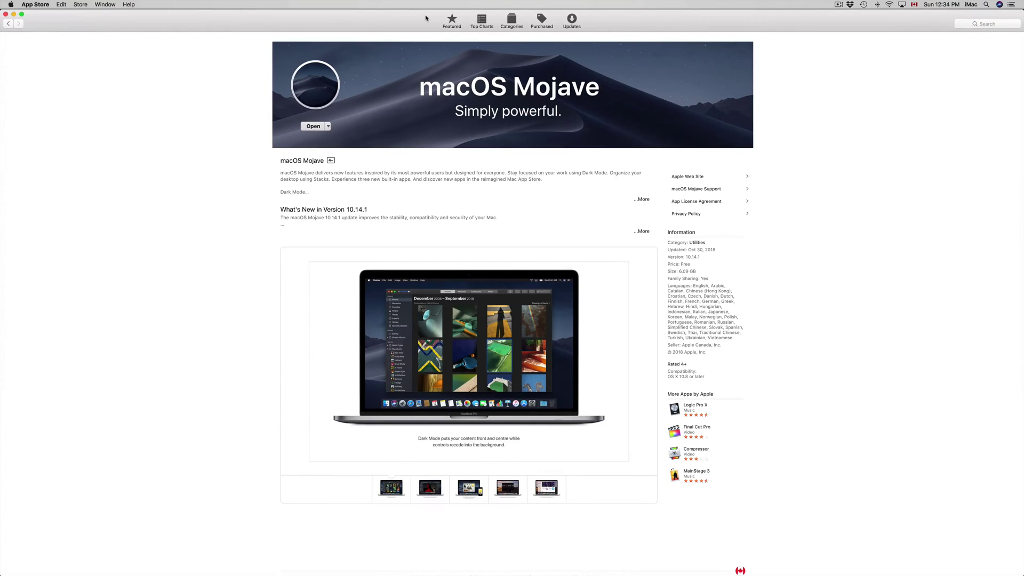
click(450, 22)
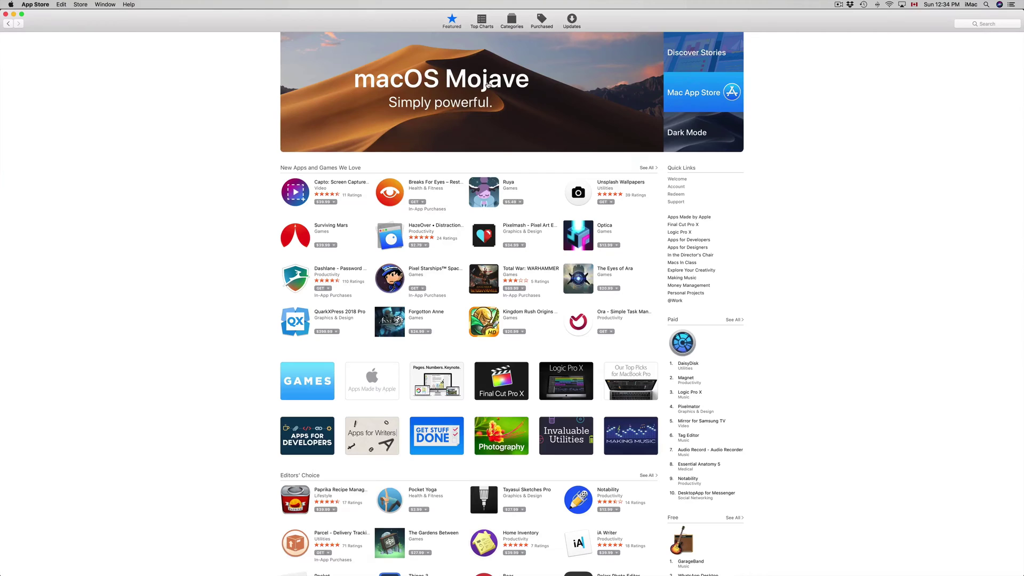
click(990, 24)
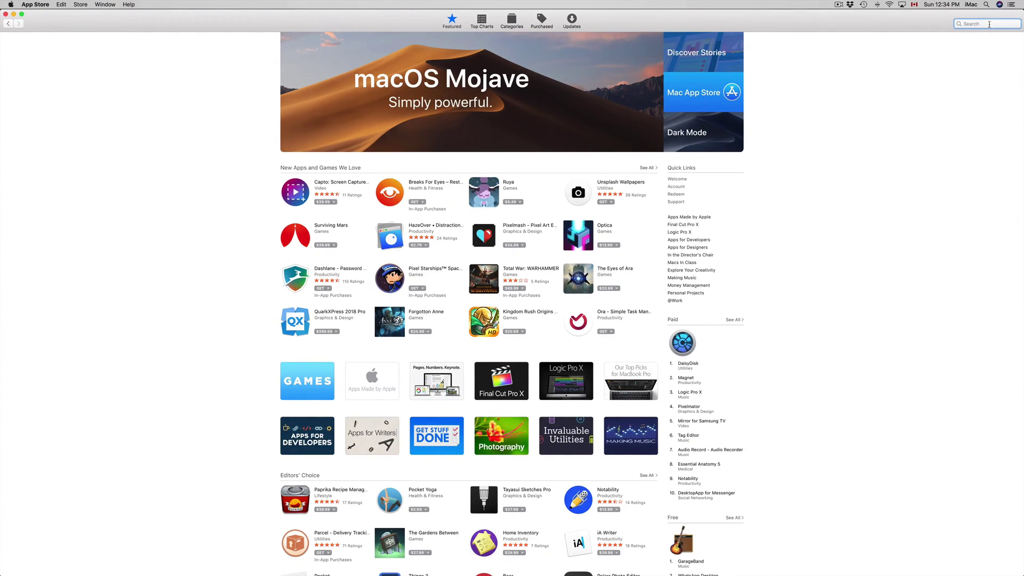
text(mojave)
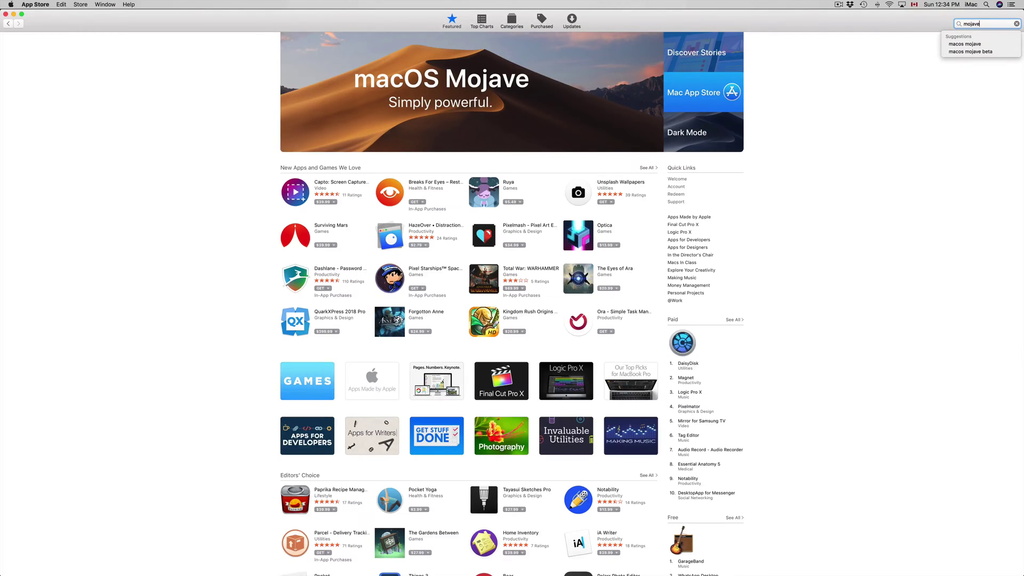
click(966, 44)
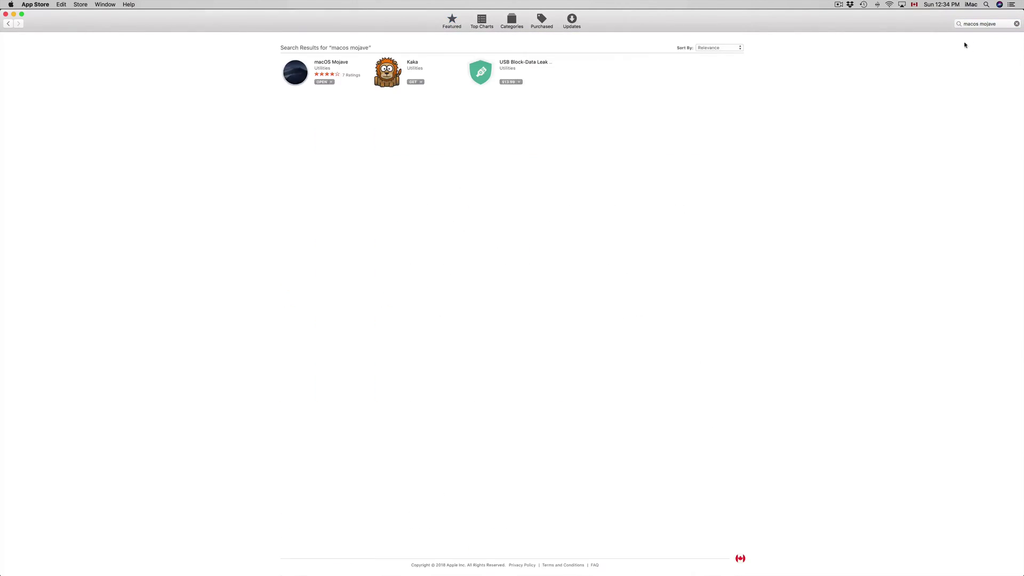
- Open the macOS Mojave result's product page and launch Install macOS Mojave from it
click(296, 73)
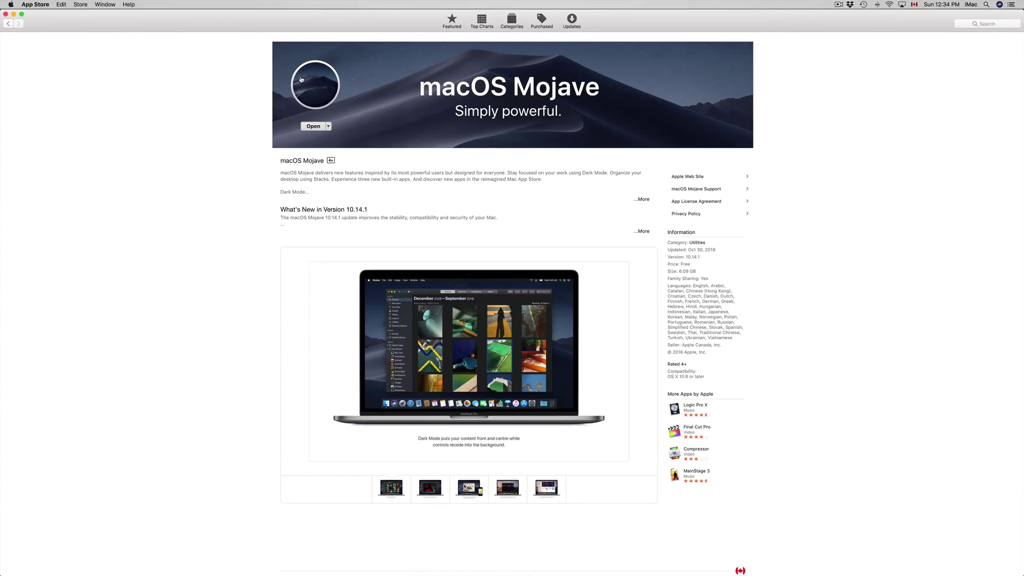
click(315, 128)
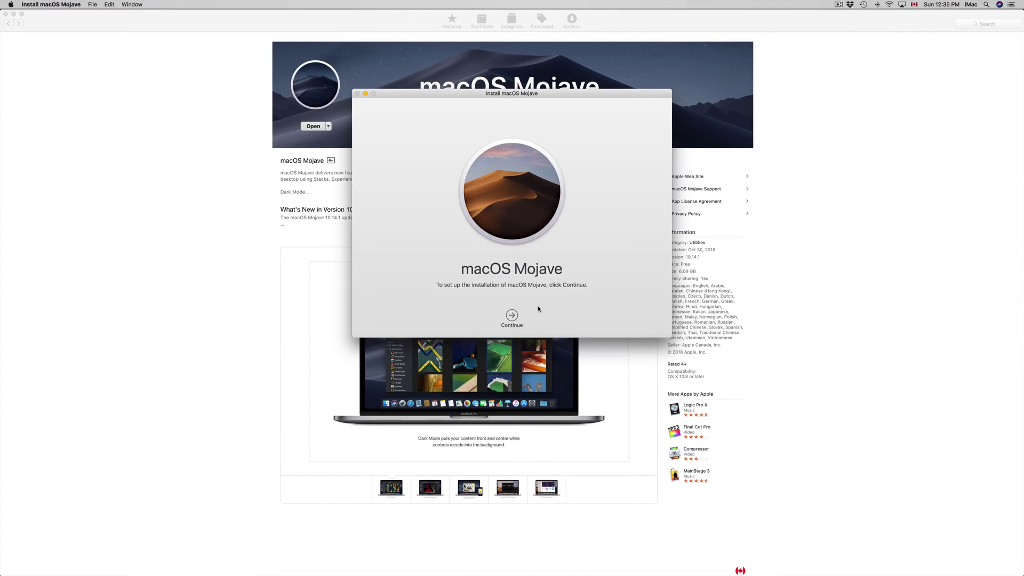
- Agree to the macOS Mojave license and install on Macintosh HD, authorizing with the administrator password
click(510, 315)
drag(502, 95, 497, 145)
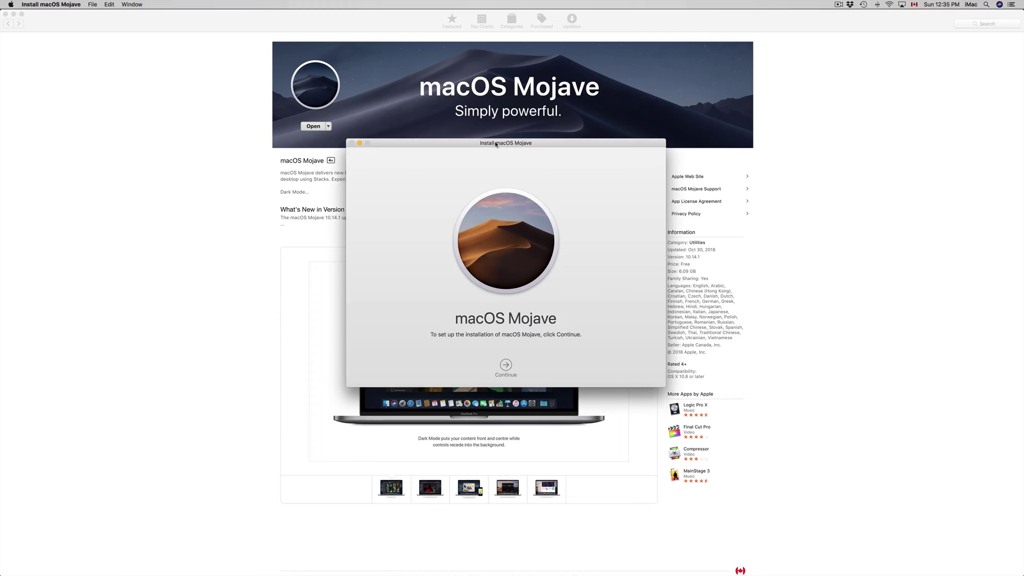
key(Return)
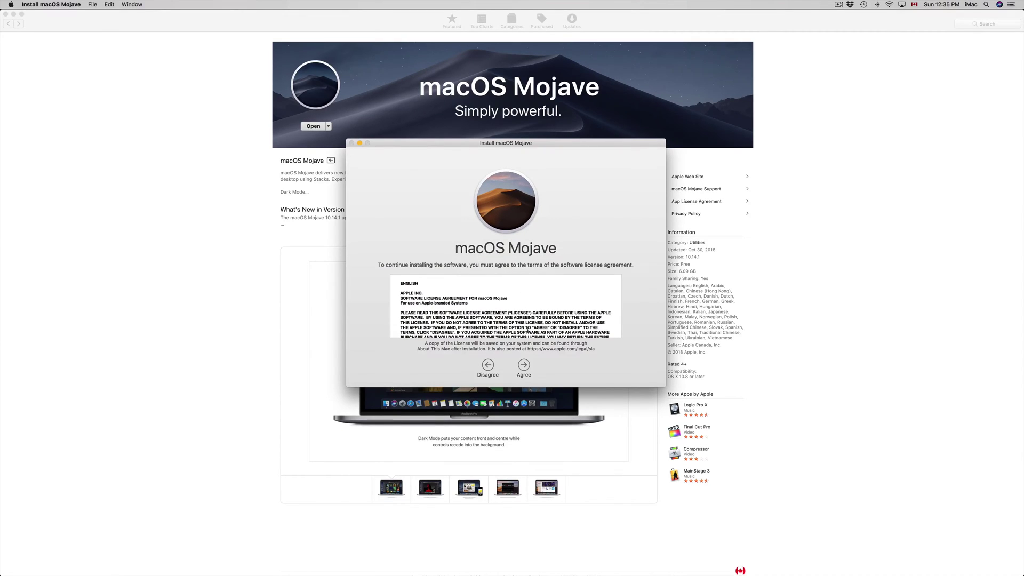
scroll(532, 323, down, 20)
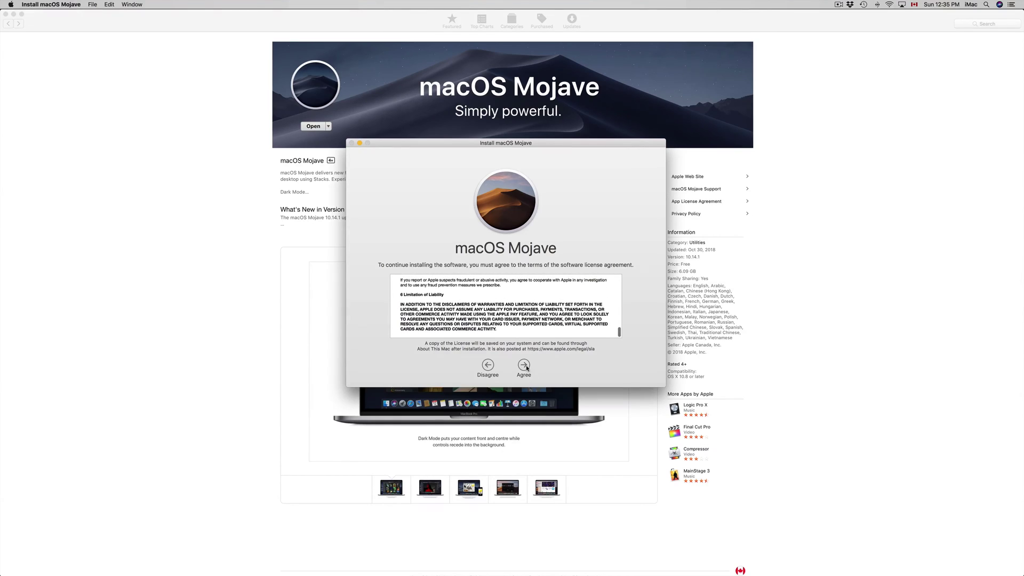
click(526, 366)
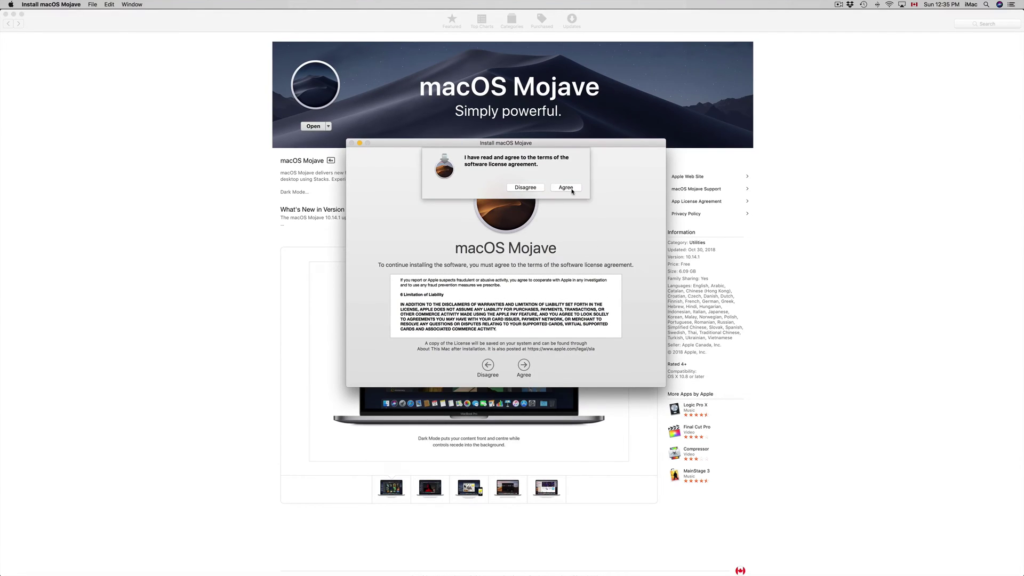
click(571, 190)
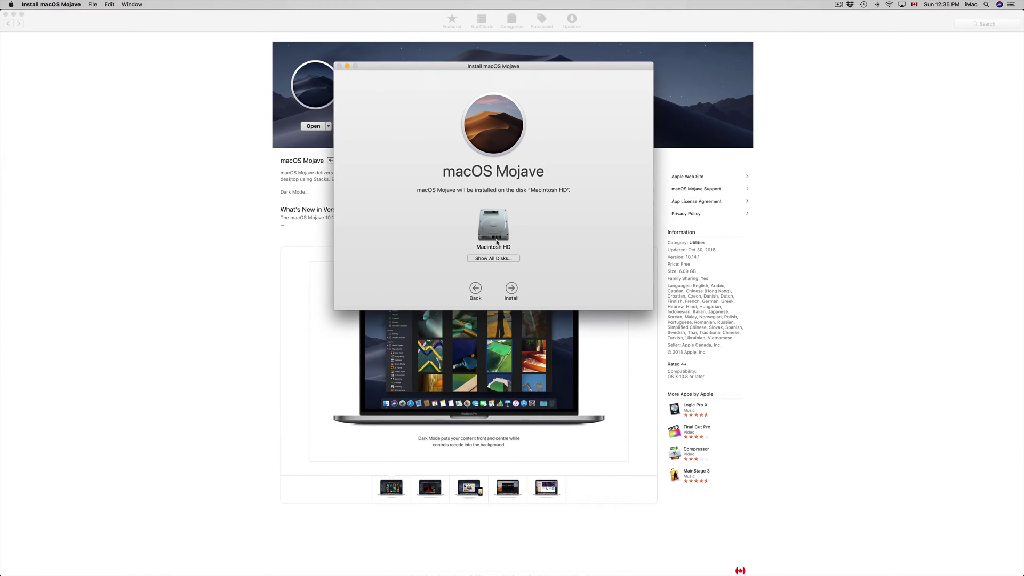
click(512, 291)
click(578, 217)
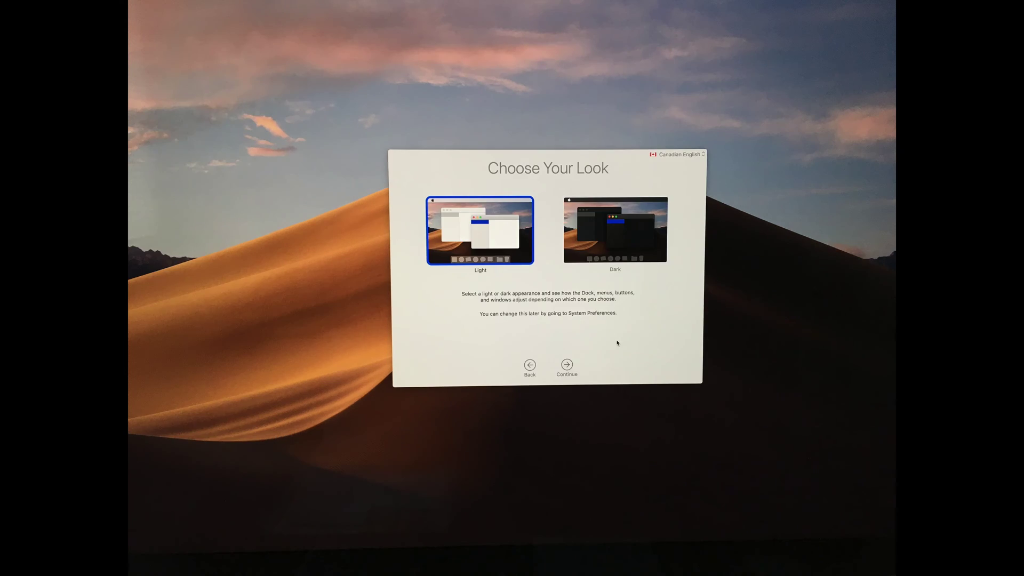
- Select the Dark look on the Choose Your Look screen
key(Right)
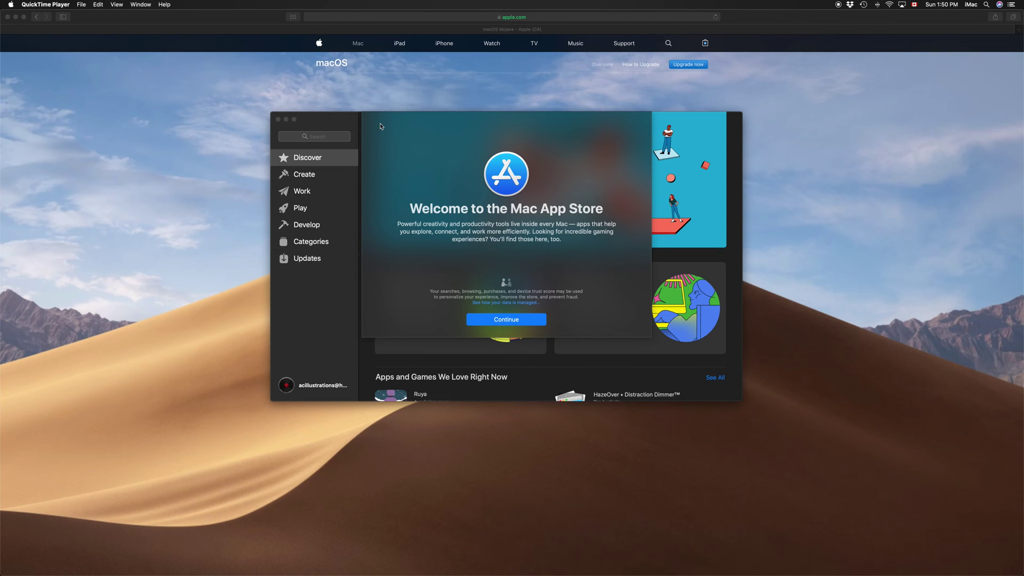
drag(349, 118, 377, 137)
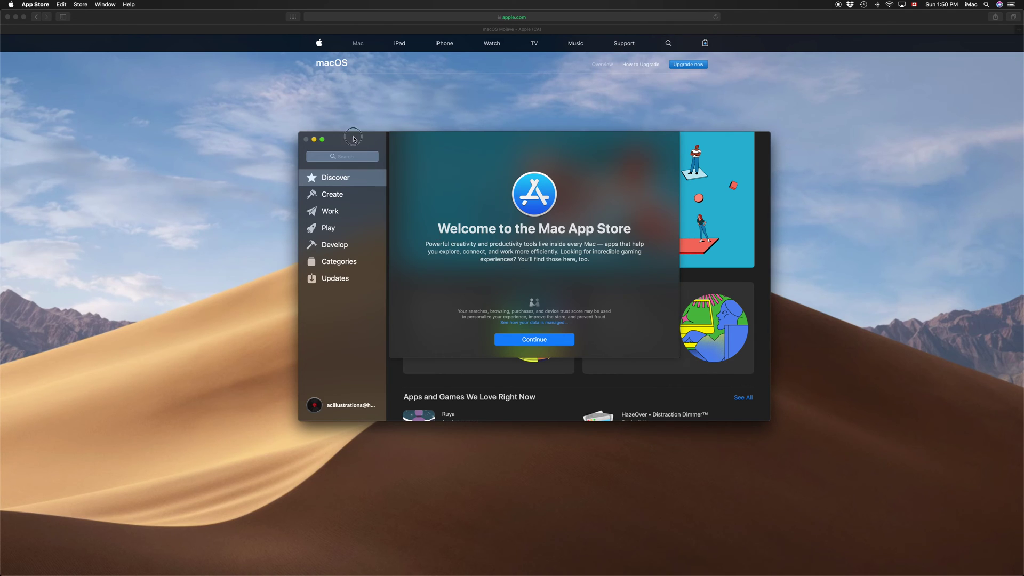
drag(355, 138, 355, 179)
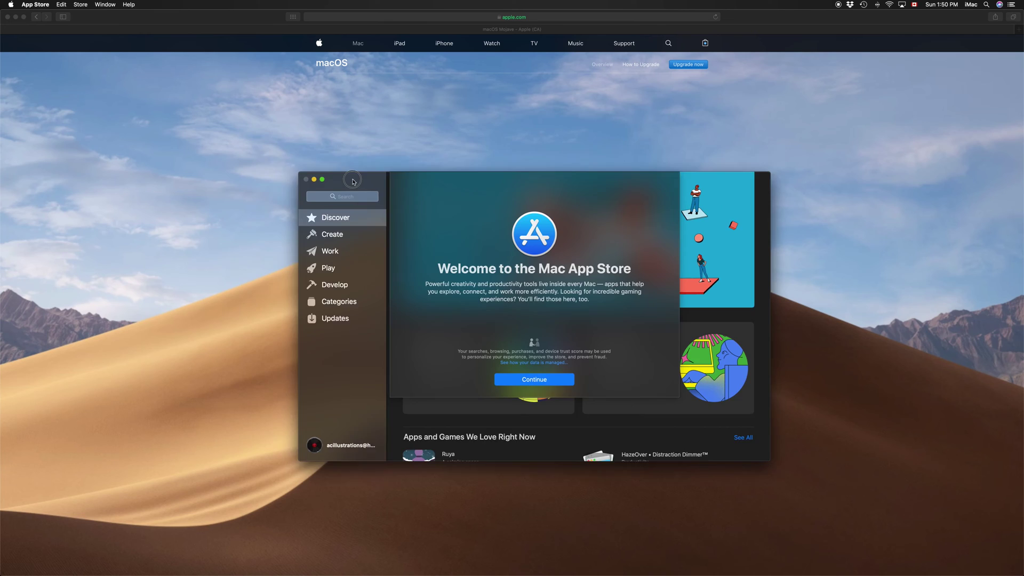
drag(355, 180, 315, 134)
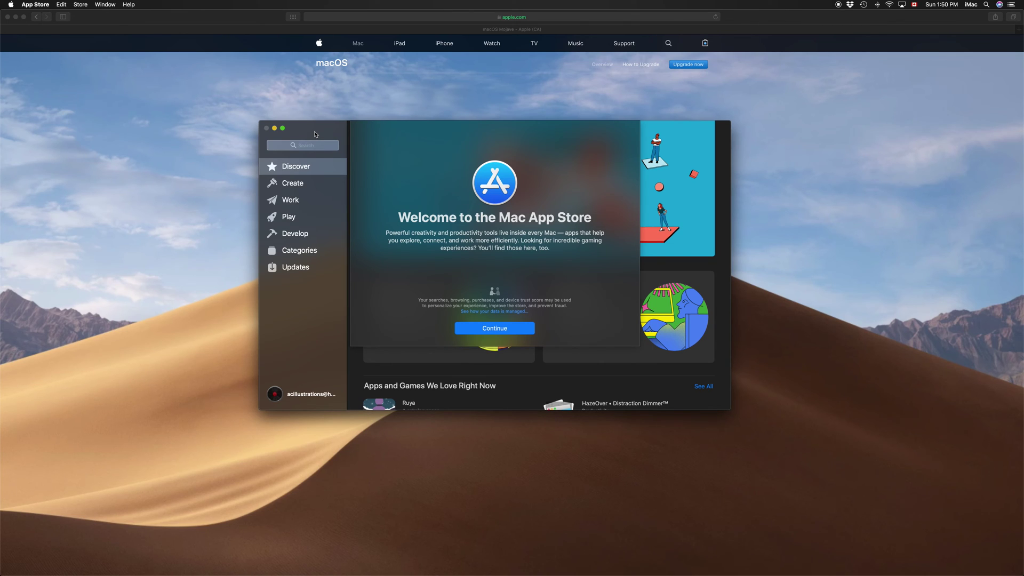
drag(316, 134, 293, 121)
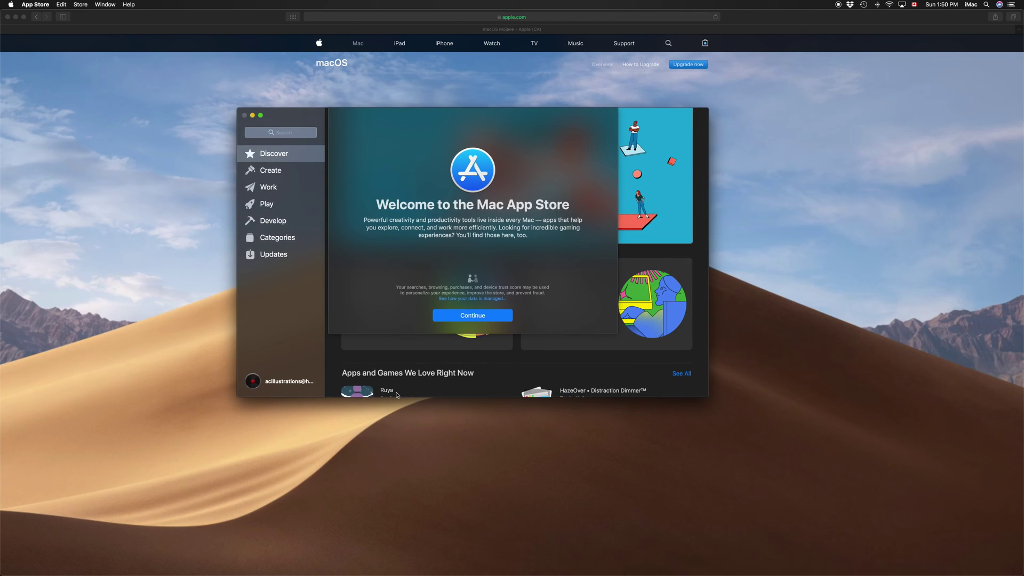
mouse_move(347, 570)
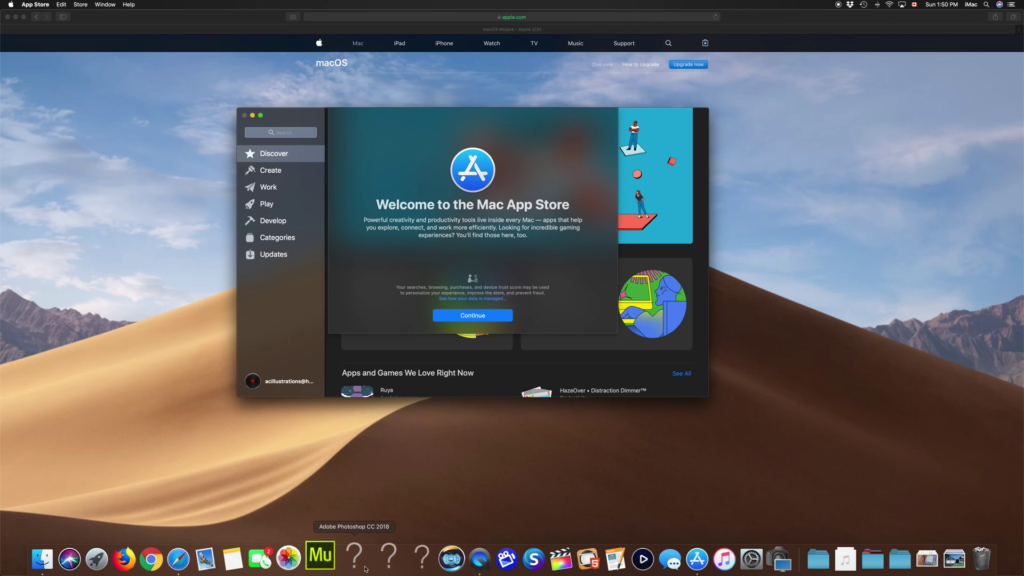